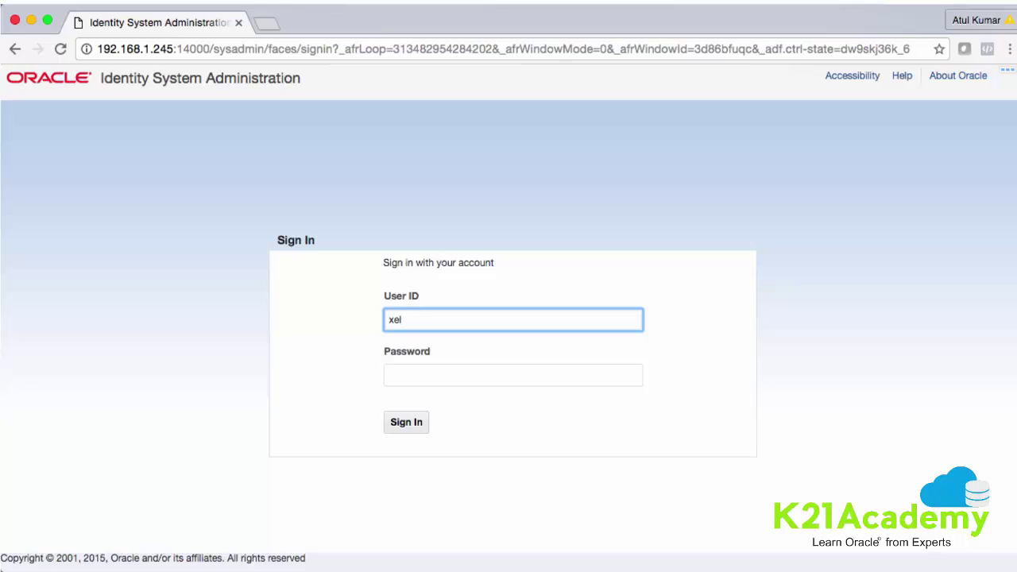
Step: Sign in with the administrator user ID and password, then scroll the navigation to System Configuration
{"action": "type", "text": "sadm"}
{"action": "key", "text": "Tab"}
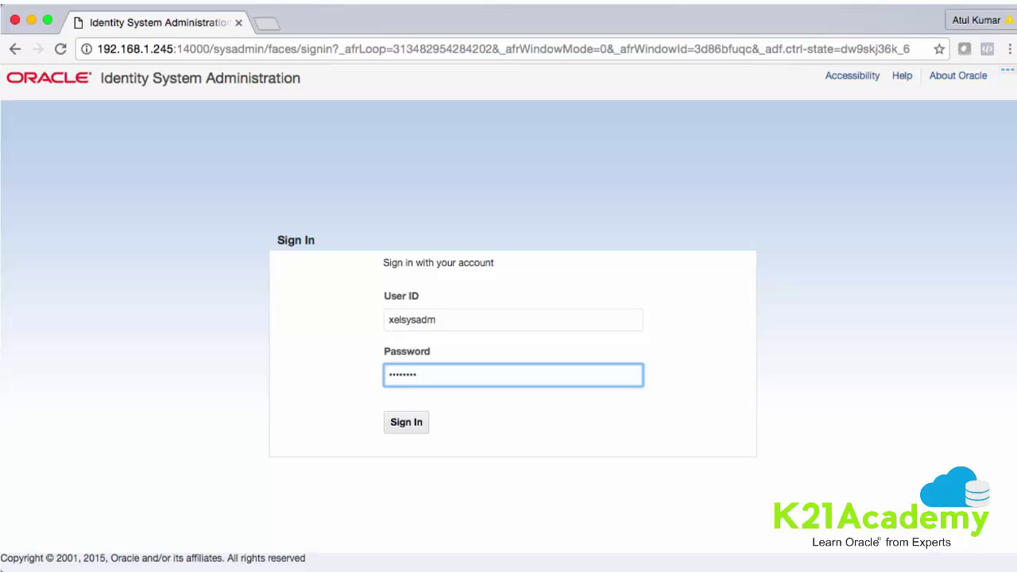
{"action": "key", "text": "Return"}
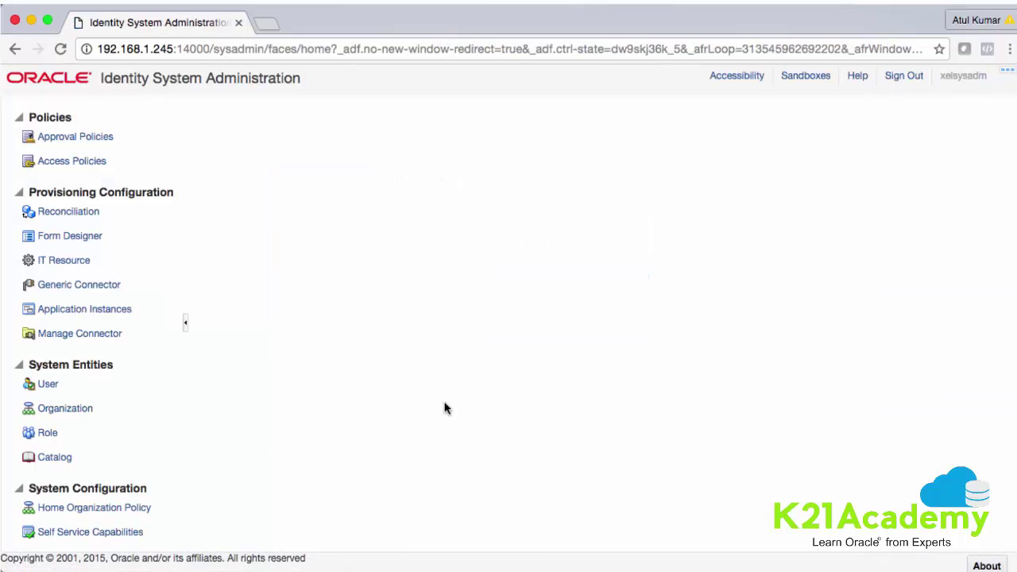
{"action": "scroll", "coordinate": [127, 163], "scroll_direction": "down", "scroll_amount": 1}
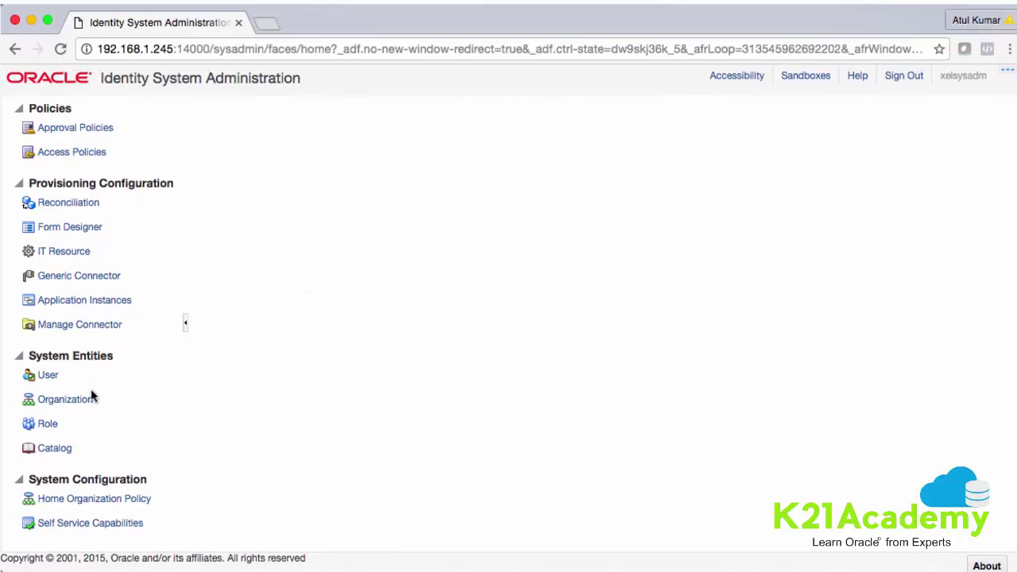
{"action": "scroll", "coordinate": [91, 397], "scroll_direction": "down", "scroll_amount": 3}
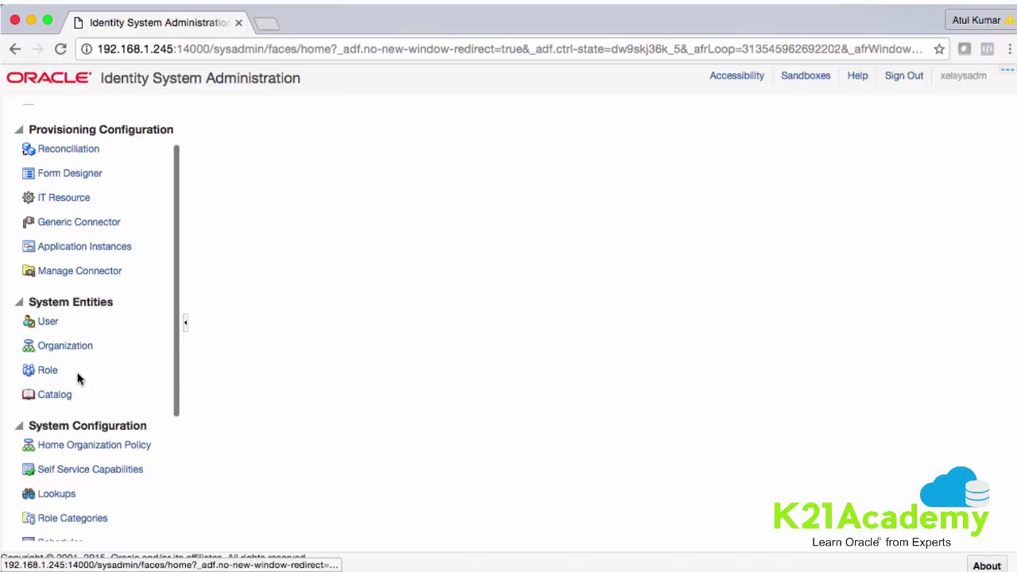
{"action": "scroll", "coordinate": [78, 378], "scroll_direction": "down", "scroll_amount": 5}
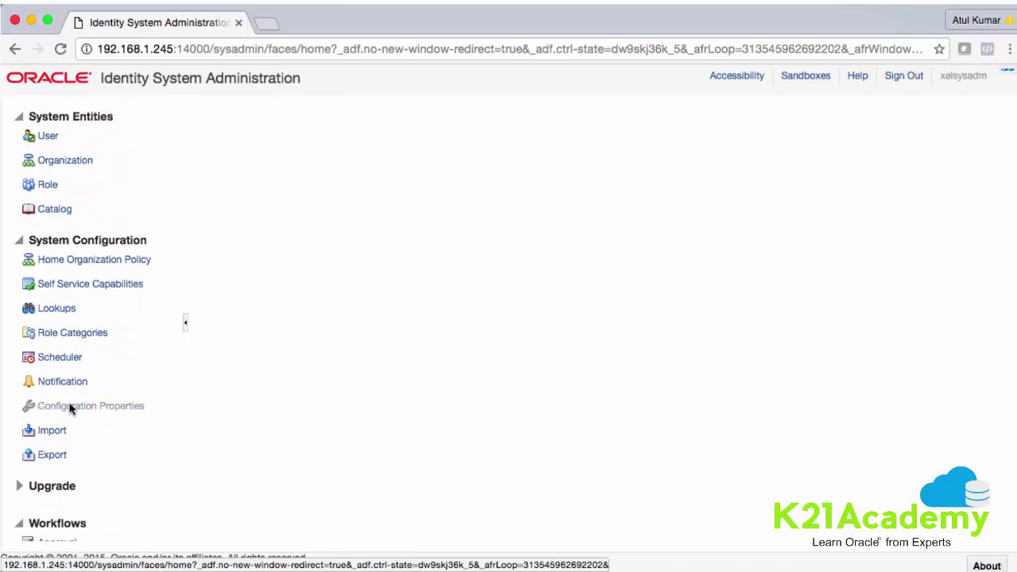
Step: Open the System Management window from Scheduler and list all system properties in a widened pane
{"action": "left_click", "coordinate": [75, 359]}
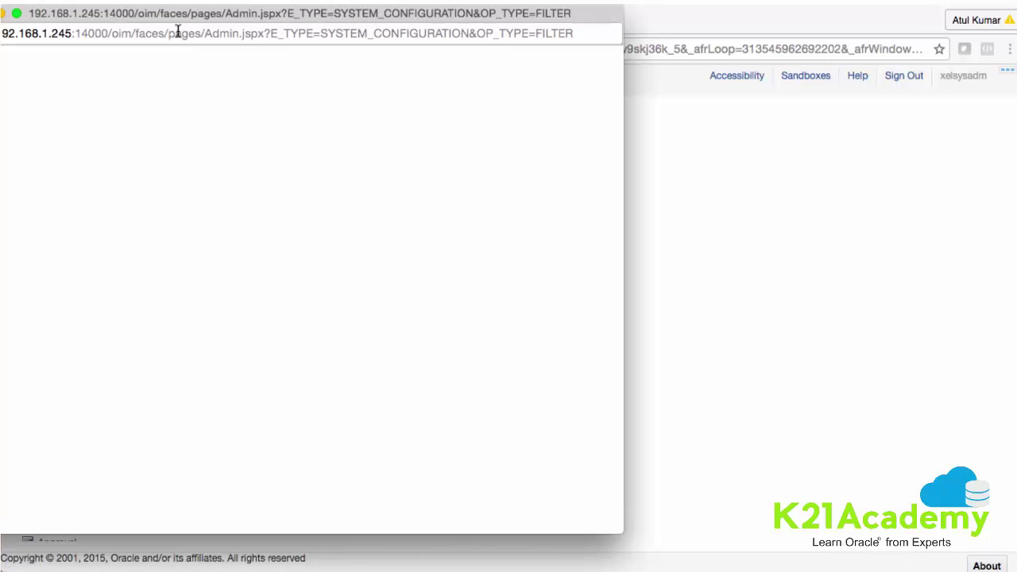
{"action": "left_click_drag", "start_coordinate": [190, 13], "coordinate": [392, 30]}
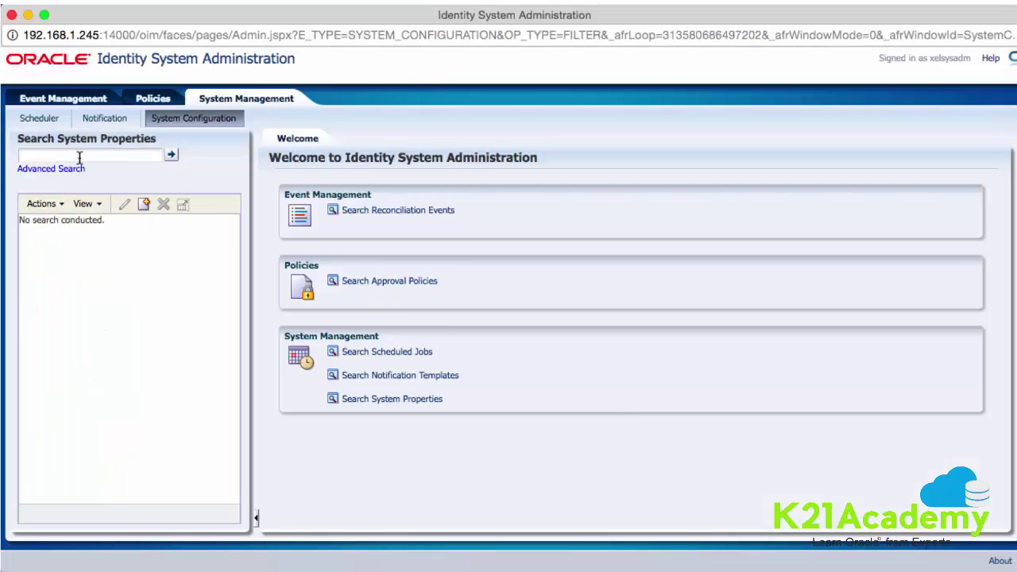
{"action": "left_click", "coordinate": [170, 155]}
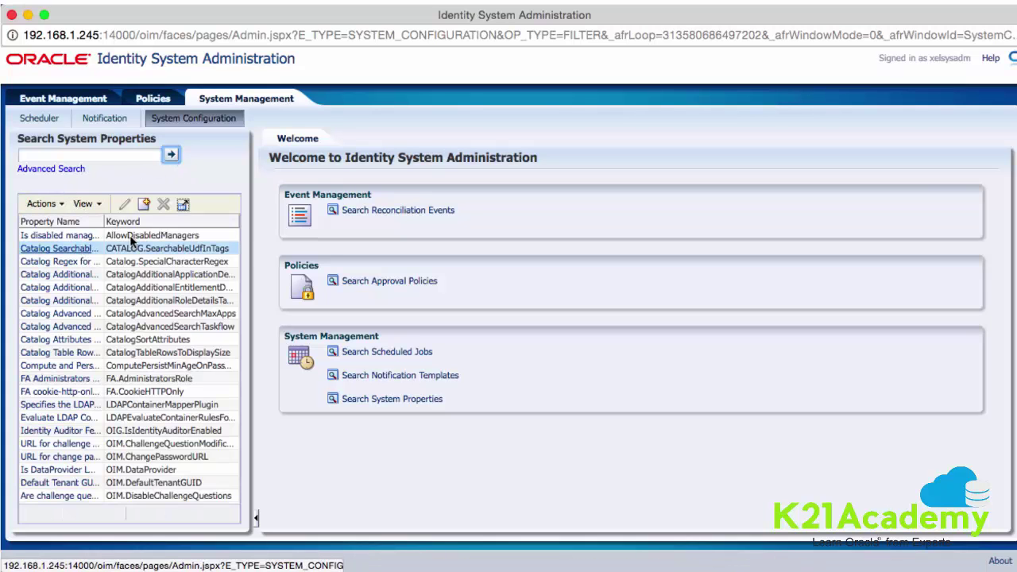
{"action": "left_click_drag", "start_coordinate": [254, 250], "coordinate": [381, 249]}
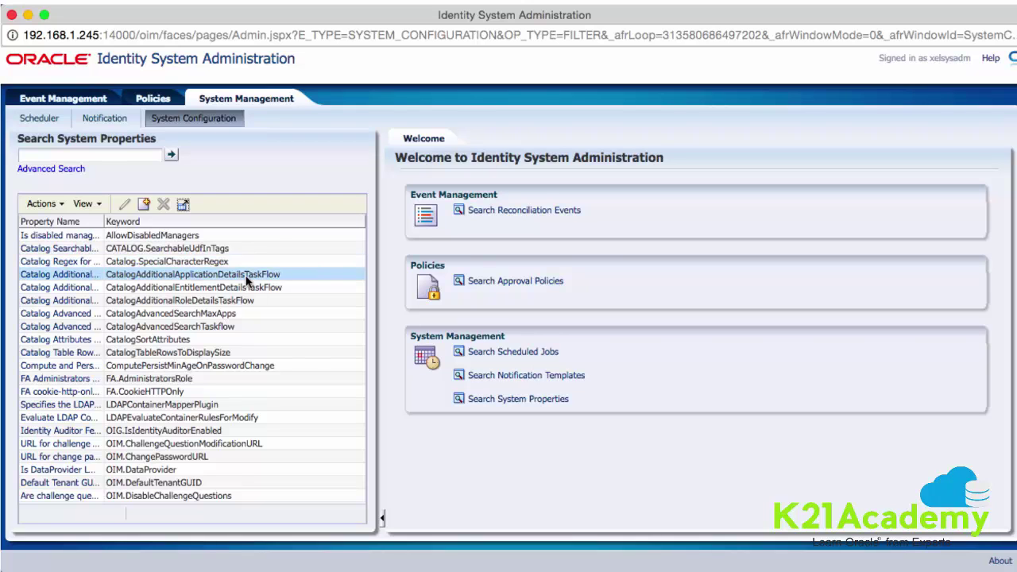
Step: Scroll through the properties, then search them for 'challenge', which returns no entries
{"action": "scroll", "coordinate": [132, 373], "scroll_direction": "down", "scroll_amount": 3}
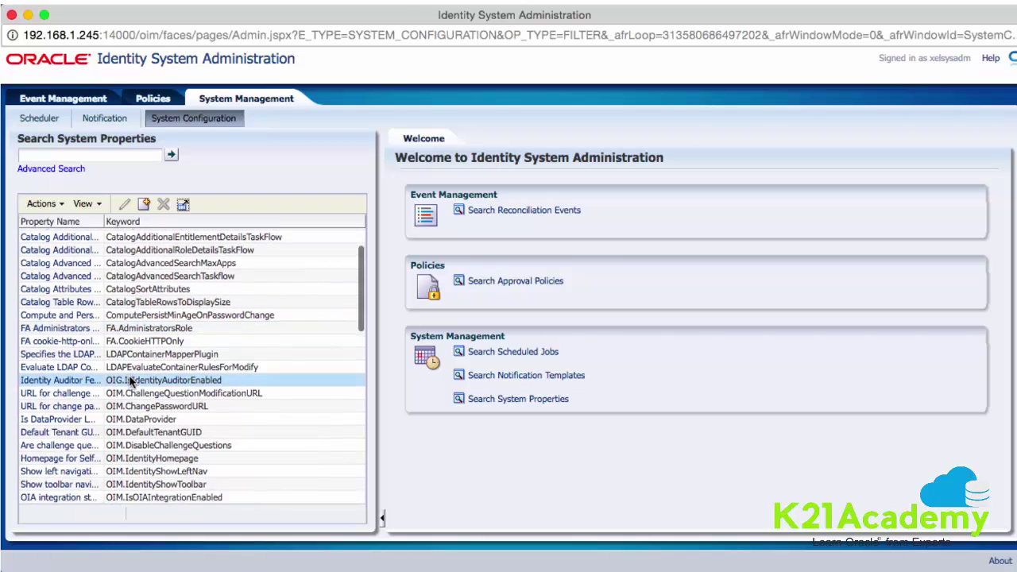
{"action": "scroll", "coordinate": [131, 382], "scroll_direction": "down", "scroll_amount": 3}
{"action": "scroll", "coordinate": [131, 382], "scroll_direction": "down", "scroll_amount": 5}
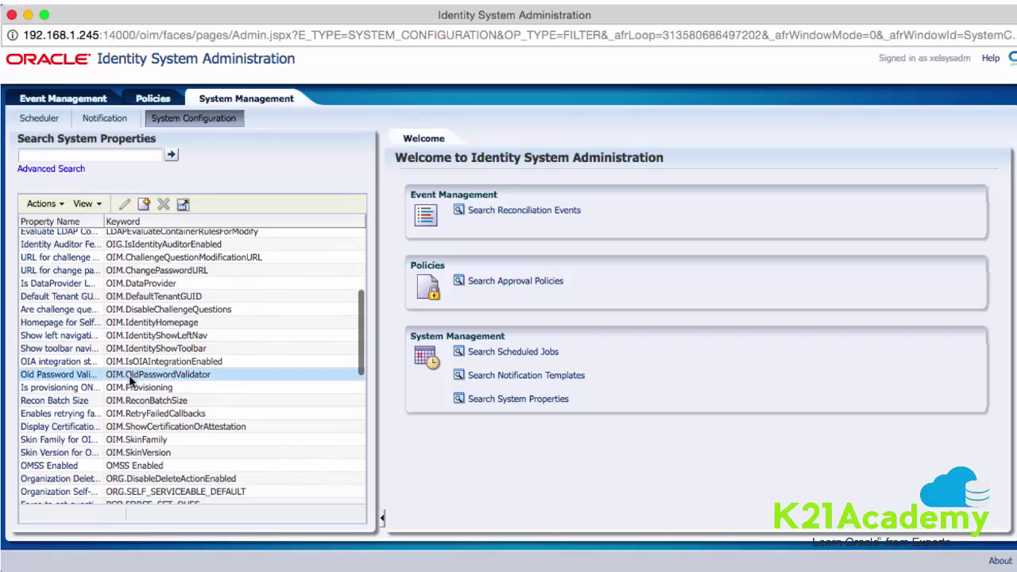
{"action": "scroll", "coordinate": [131, 382], "scroll_direction": "down", "scroll_amount": 12}
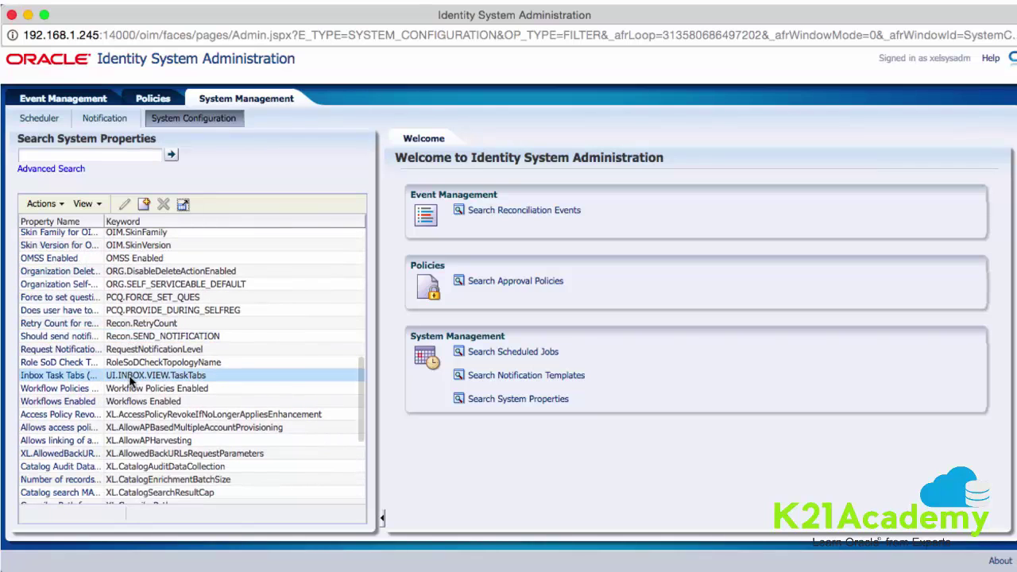
{"action": "scroll", "coordinate": [131, 382], "scroll_direction": "down", "scroll_amount": 3}
{"action": "left_click", "coordinate": [94, 154]}
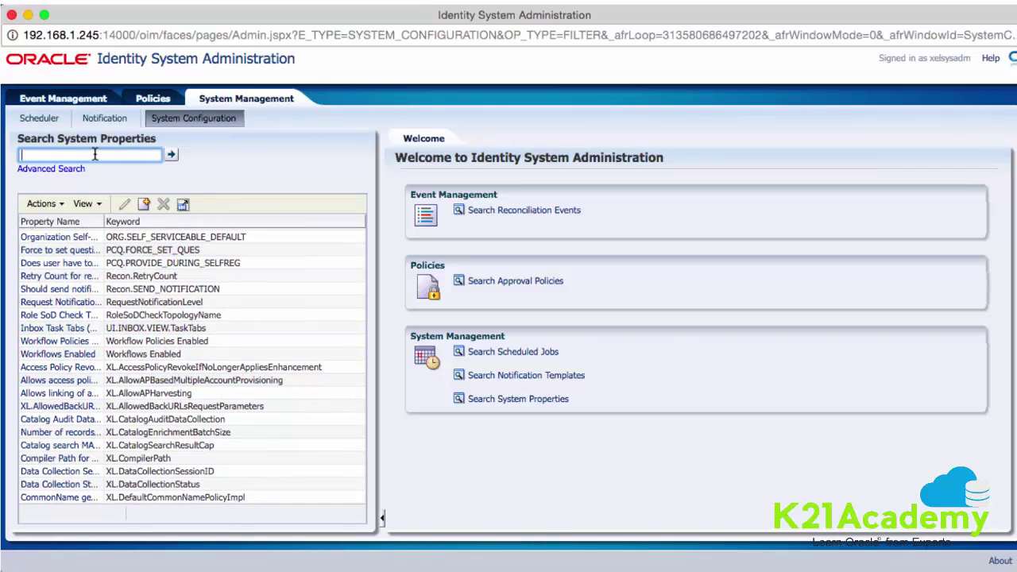
{"action": "type", "text": "chall"}
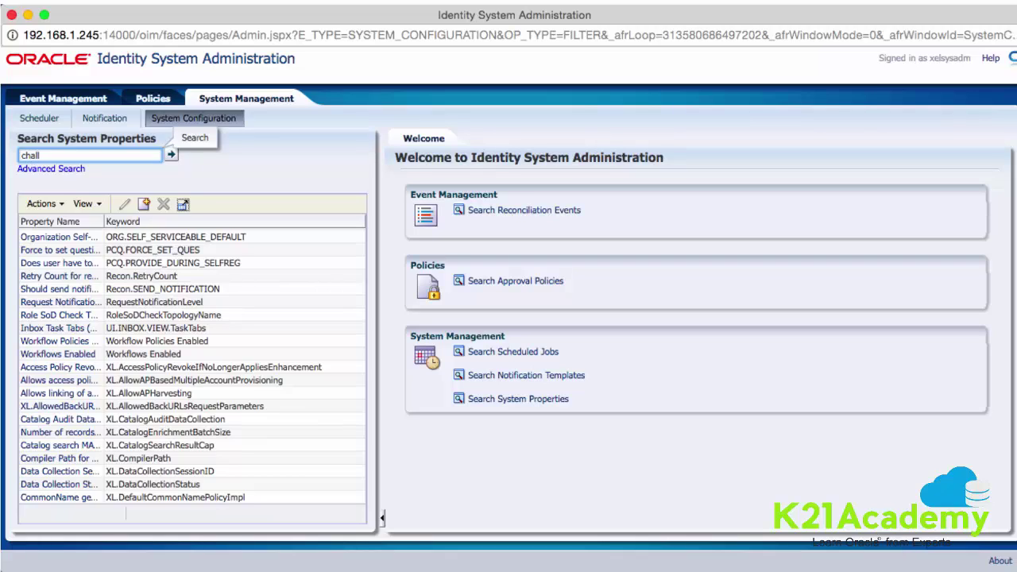
{"action": "type", "text": "enge"}
{"action": "key", "text": "Return"}
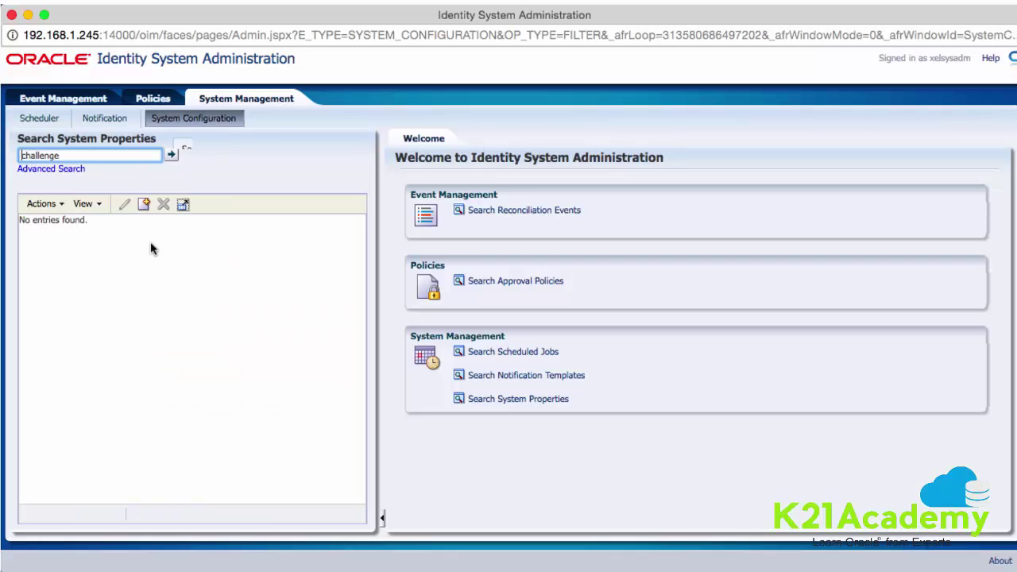
Step: Advanced-search properties whose name contains 'challen' and inspect the three challenge-question results
{"action": "left_click", "coordinate": [63, 170]}
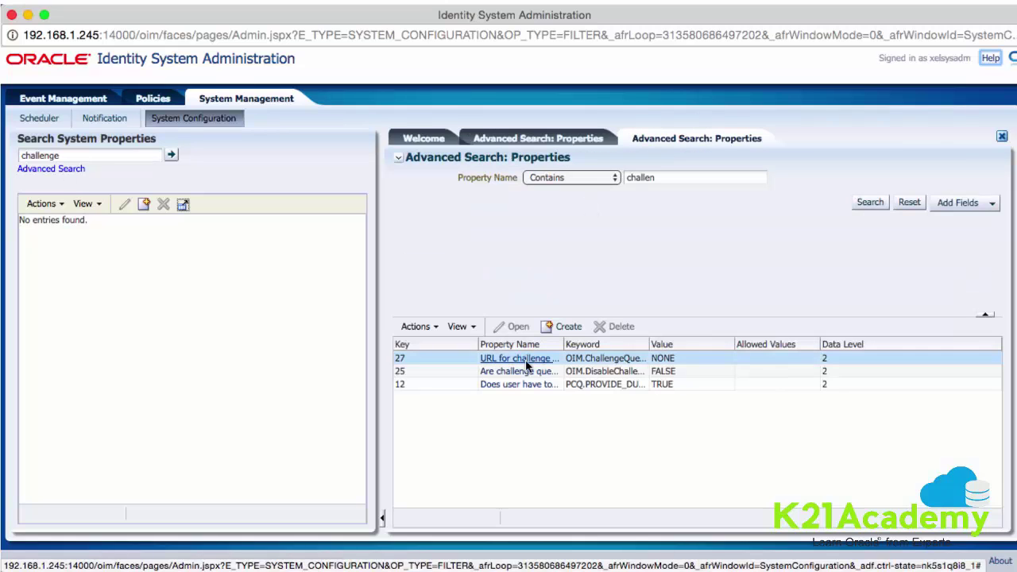
{"action": "left_click", "coordinate": [524, 373]}
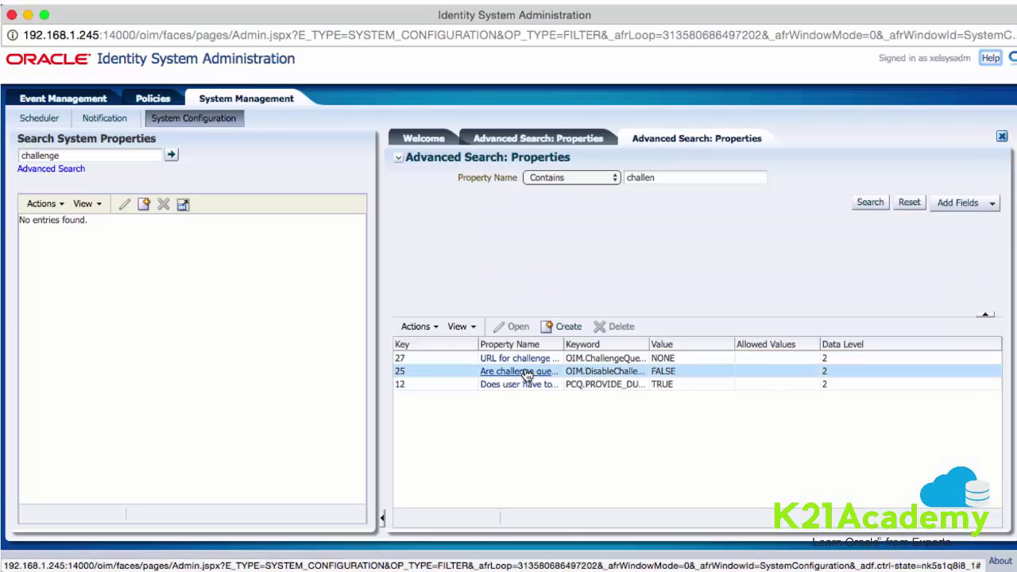
{"action": "left_click", "coordinate": [526, 358]}
{"action": "left_click", "coordinate": [512, 385]}
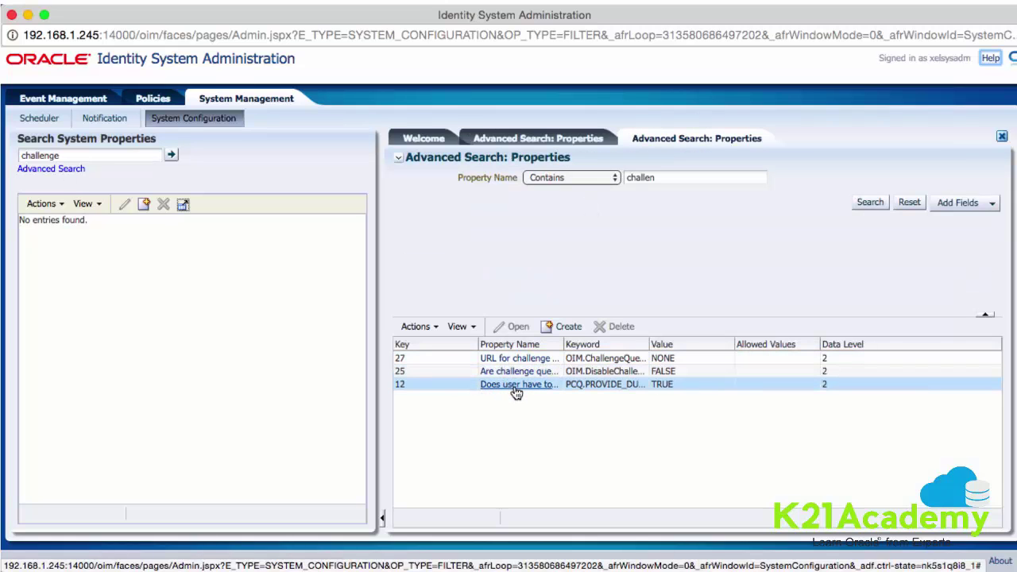
{"action": "left_click_drag", "start_coordinate": [563, 344], "coordinate": [676, 345]}
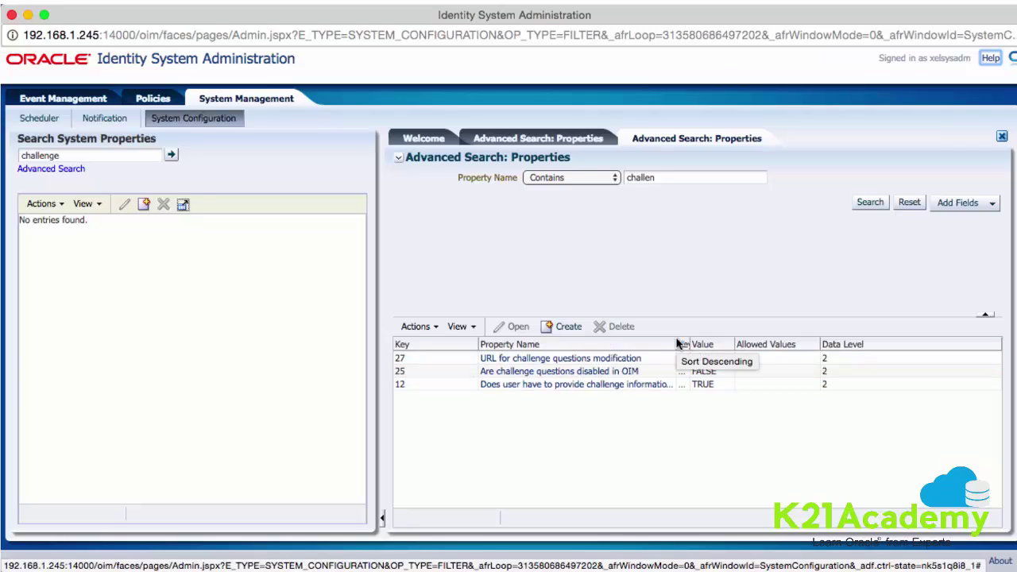
{"action": "left_click", "coordinate": [604, 385]}
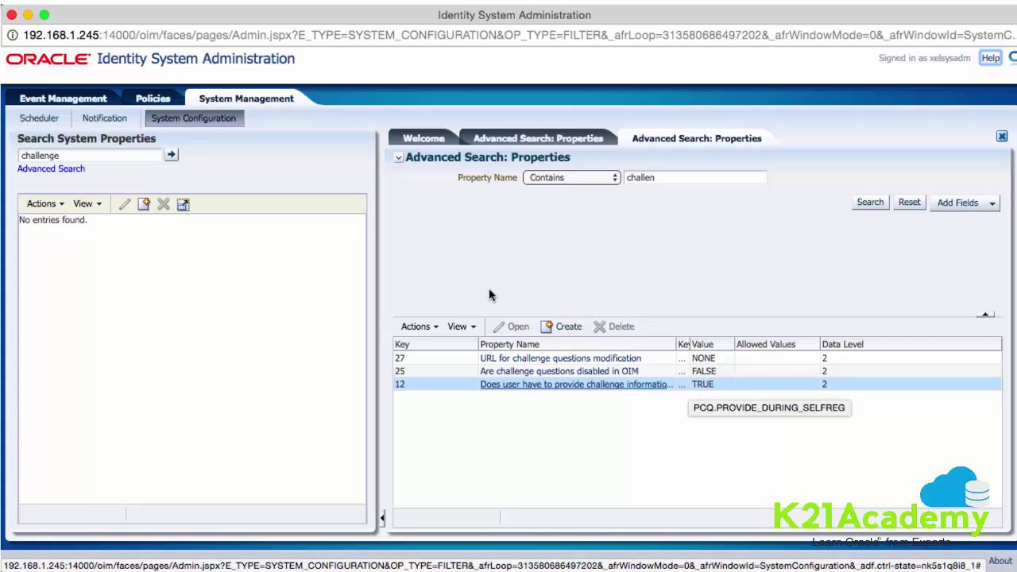
{"action": "left_click", "coordinate": [563, 359]}
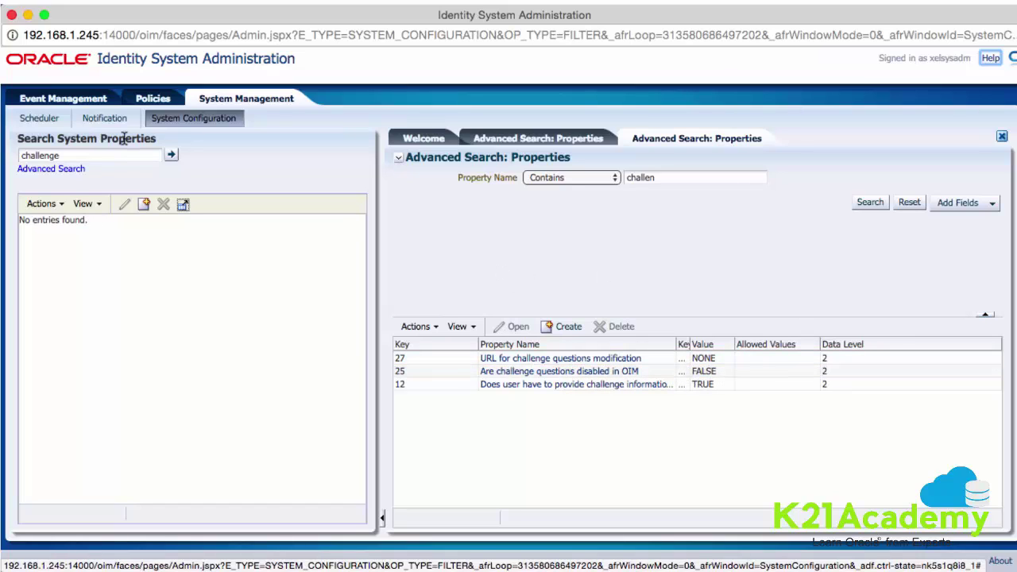
Step: List all scheduled jobs on the Scheduler tab and scroll through them
{"action": "left_click", "coordinate": [54, 118]}
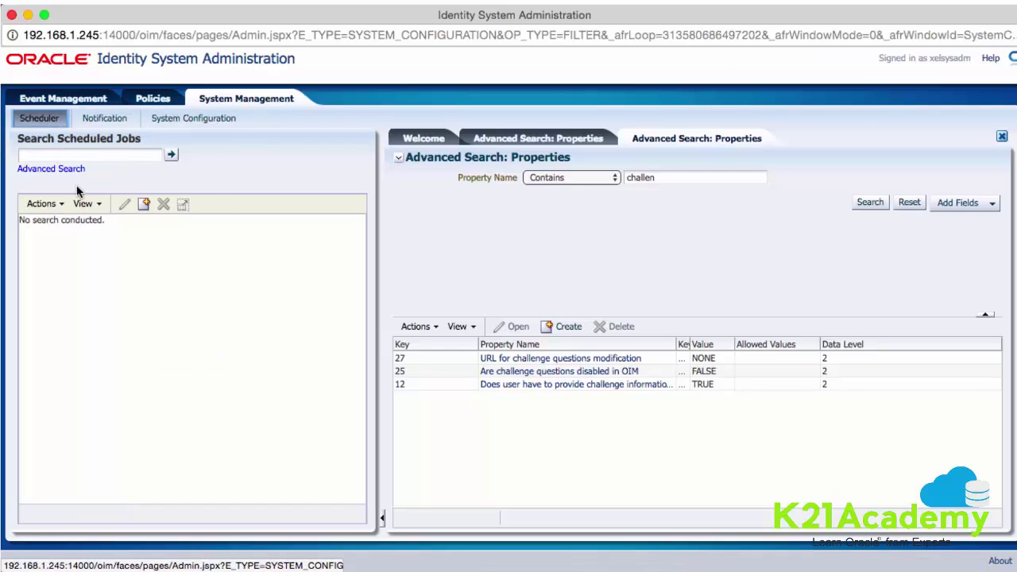
{"action": "left_click", "coordinate": [172, 156]}
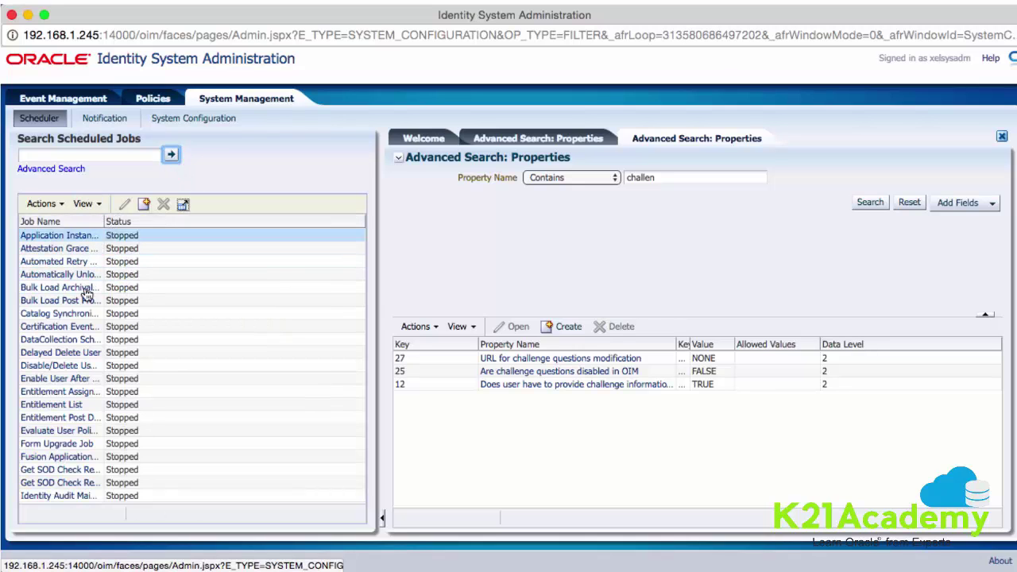
{"action": "scroll", "coordinate": [88, 319], "scroll_direction": "down", "scroll_amount": 5}
{"action": "scroll", "coordinate": [89, 318], "scroll_direction": "down", "scroll_amount": 10}
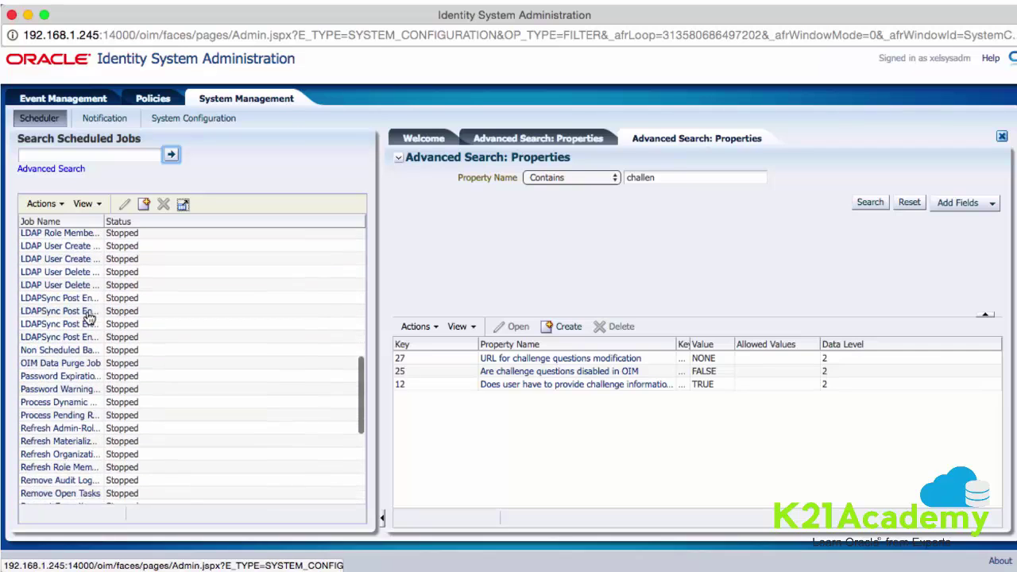
{"action": "scroll", "coordinate": [89, 318], "scroll_direction": "down", "scroll_amount": 3}
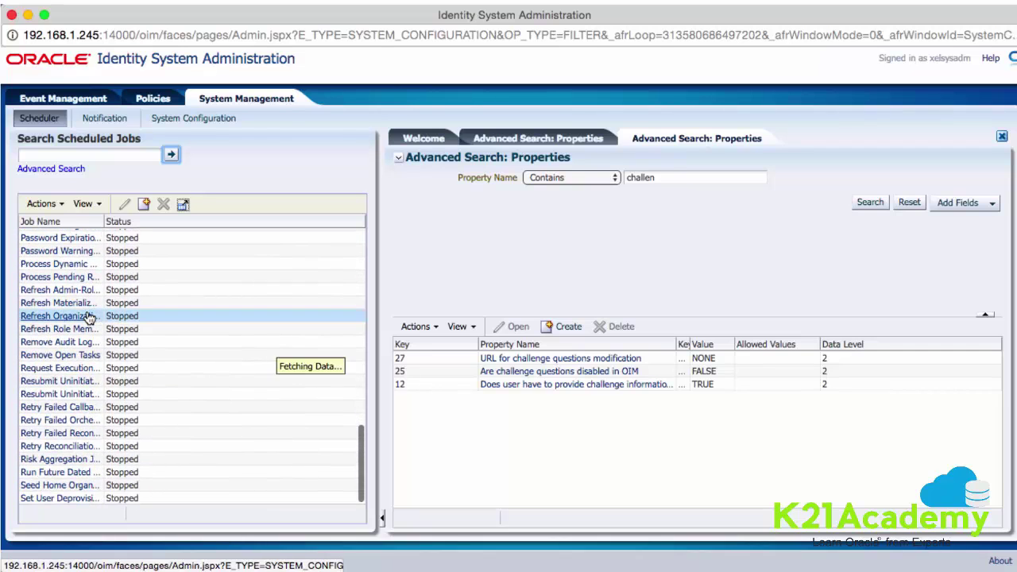
{"action": "scroll", "coordinate": [88, 317], "scroll_direction": "up", "scroll_amount": 4}
{"action": "scroll", "coordinate": [87, 318], "scroll_direction": "up", "scroll_amount": 4}
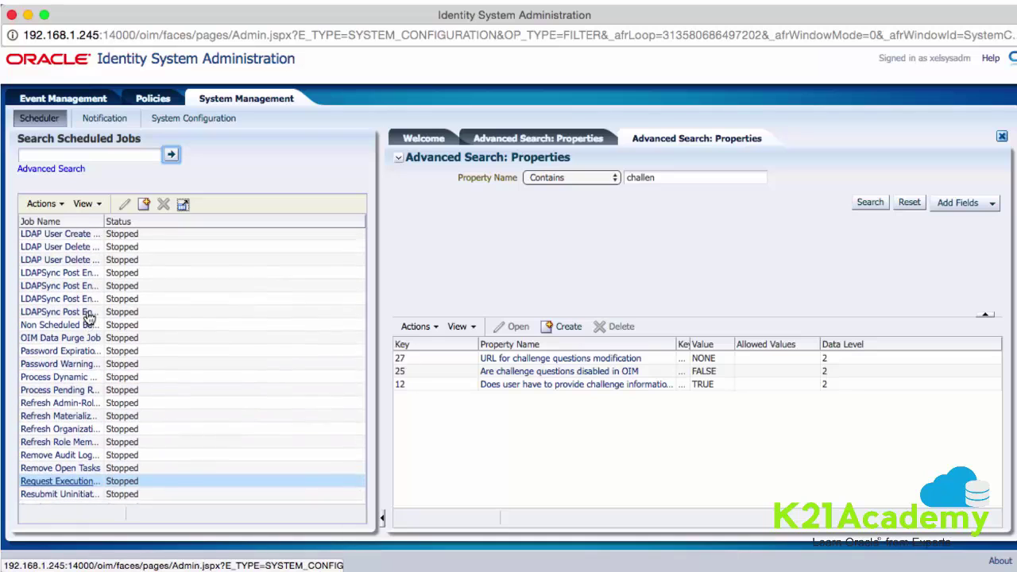
Step: Select an LDAPSync job and scroll the list, confirming every job shows Stopped
{"action": "left_click", "coordinate": [125, 294]}
{"action": "scroll", "coordinate": [124, 294], "scroll_direction": "down", "scroll_amount": 2}
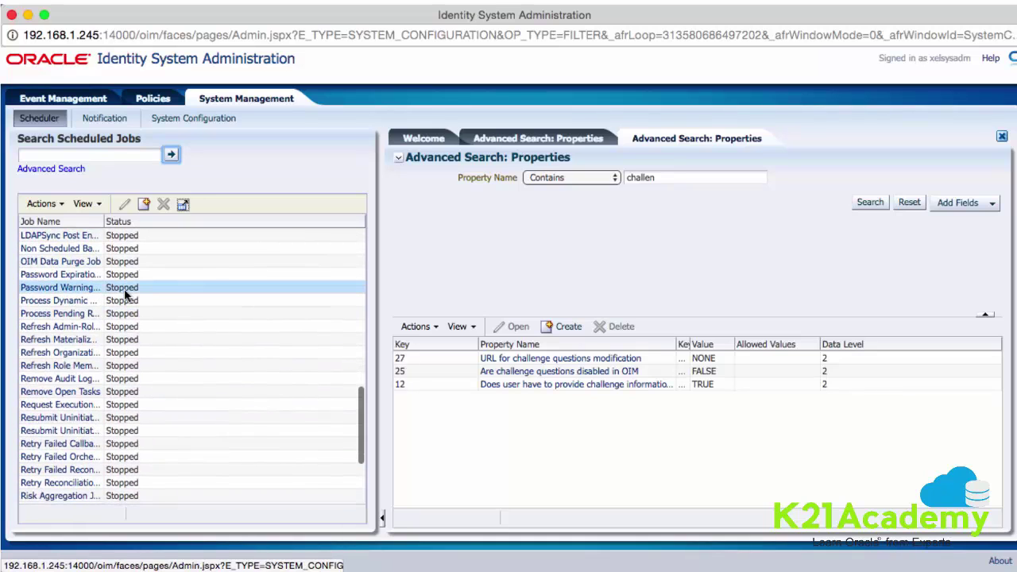
{"action": "scroll", "coordinate": [125, 294], "scroll_direction": "down", "scroll_amount": 2}
{"action": "scroll", "coordinate": [124, 294], "scroll_direction": "down", "scroll_amount": 2}
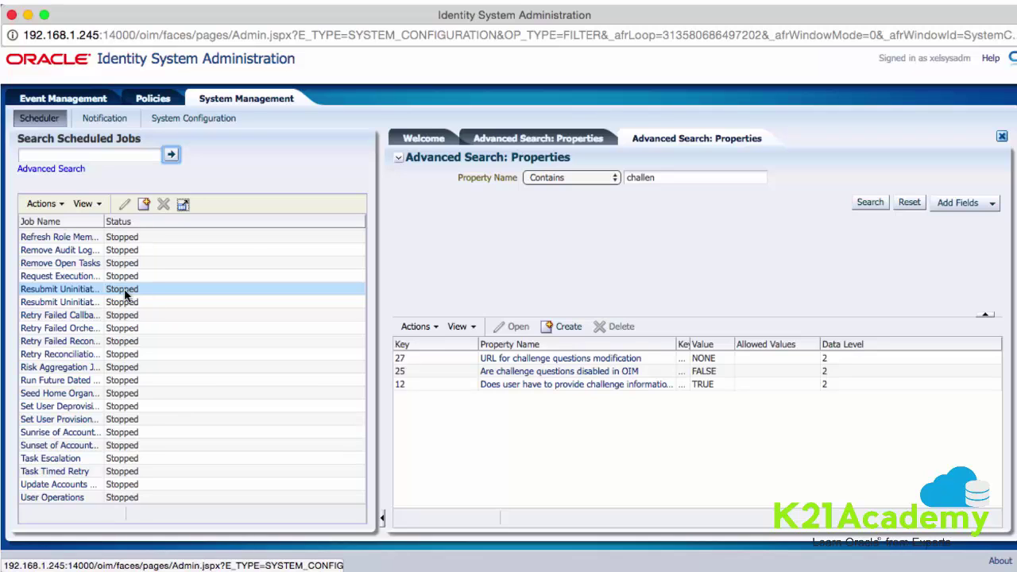
{"action": "scroll", "coordinate": [125, 294], "scroll_direction": "up", "scroll_amount": 6}
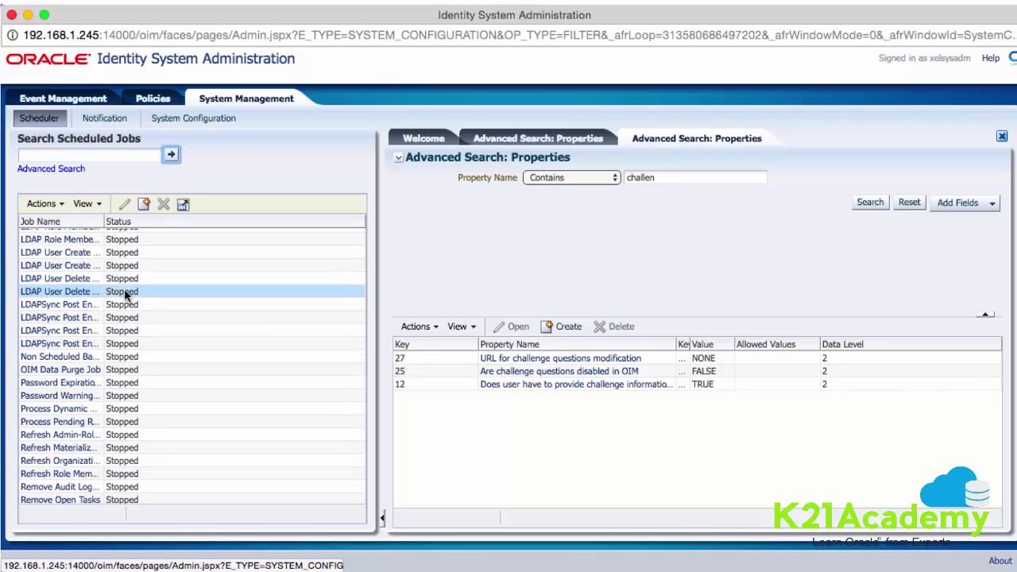
{"action": "scroll", "coordinate": [125, 294], "scroll_direction": "down", "scroll_amount": 6}
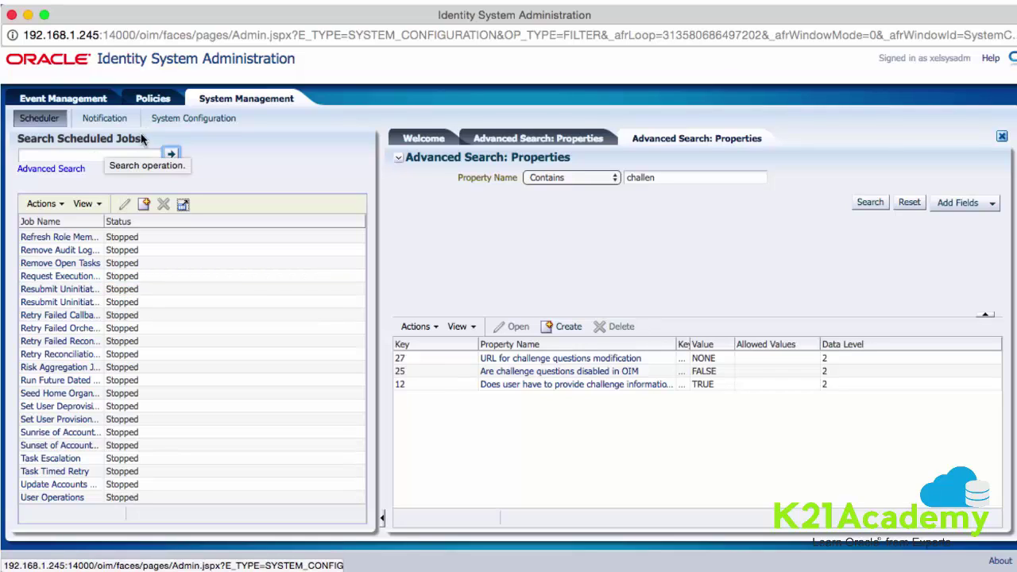
Step: Run basic and advanced reconciliation event searches, then search Approval Policies; neither returns entries
{"action": "left_click", "coordinate": [79, 101]}
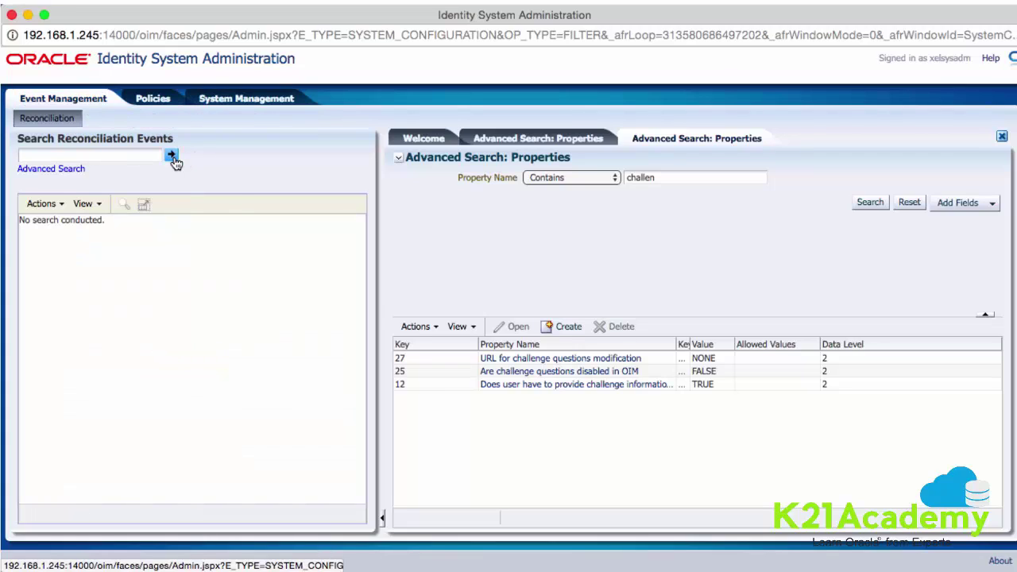
{"action": "left_click", "coordinate": [171, 156]}
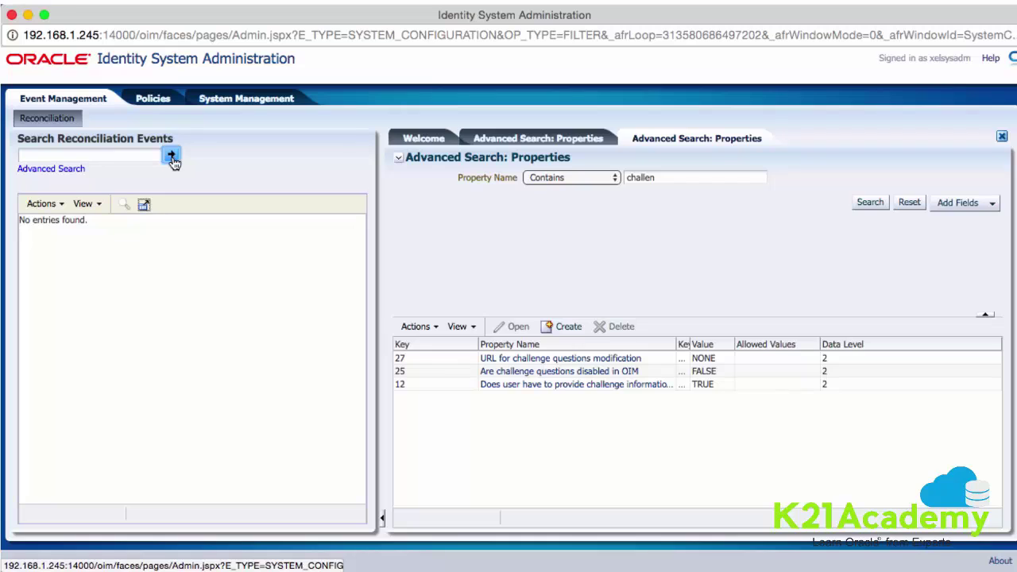
{"action": "left_click", "coordinate": [172, 157]}
{"action": "left_click", "coordinate": [50, 170]}
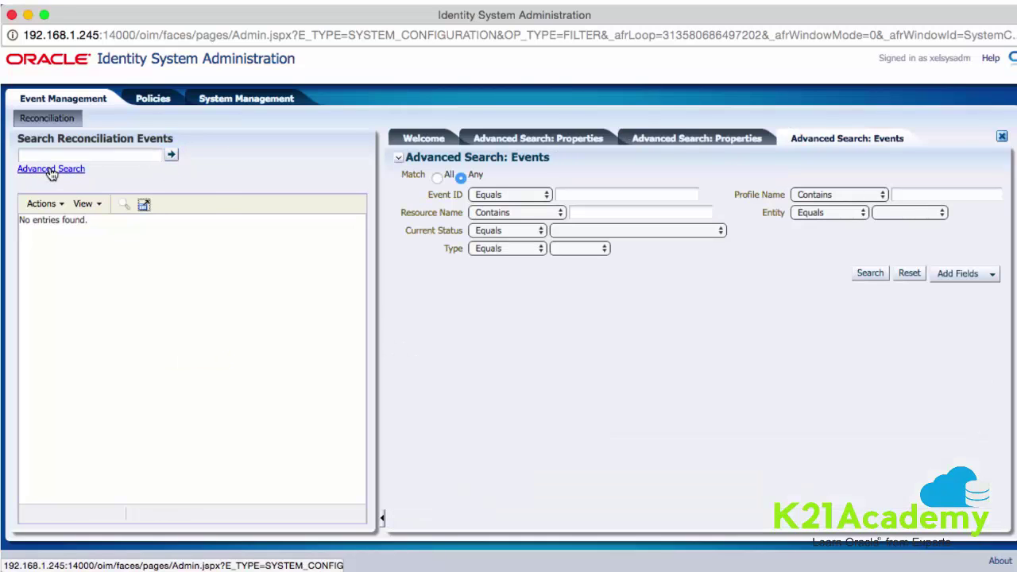
{"action": "left_click", "coordinate": [874, 274]}
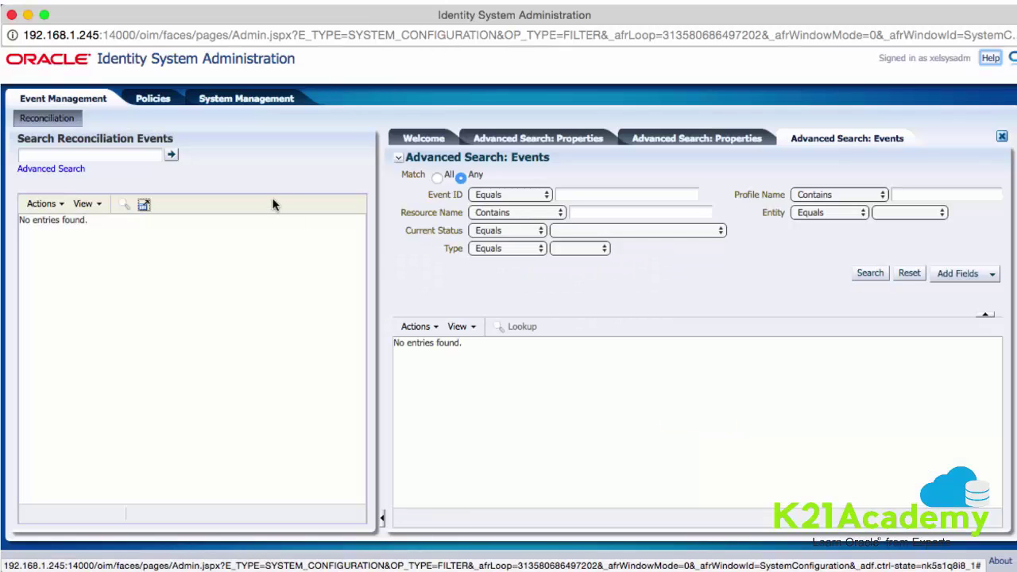
{"action": "left_click", "coordinate": [154, 99]}
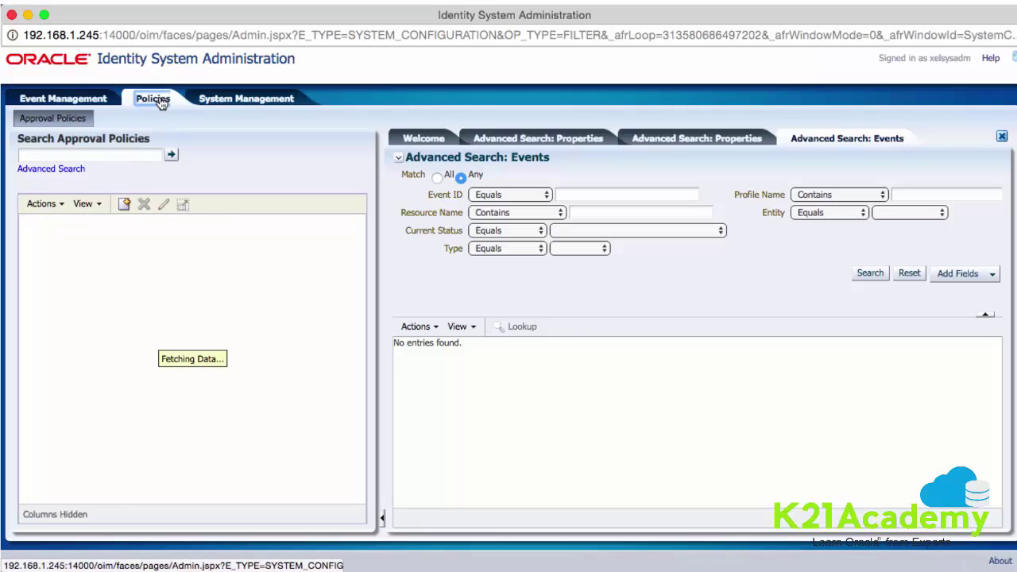
{"action": "left_click", "coordinate": [173, 154]}
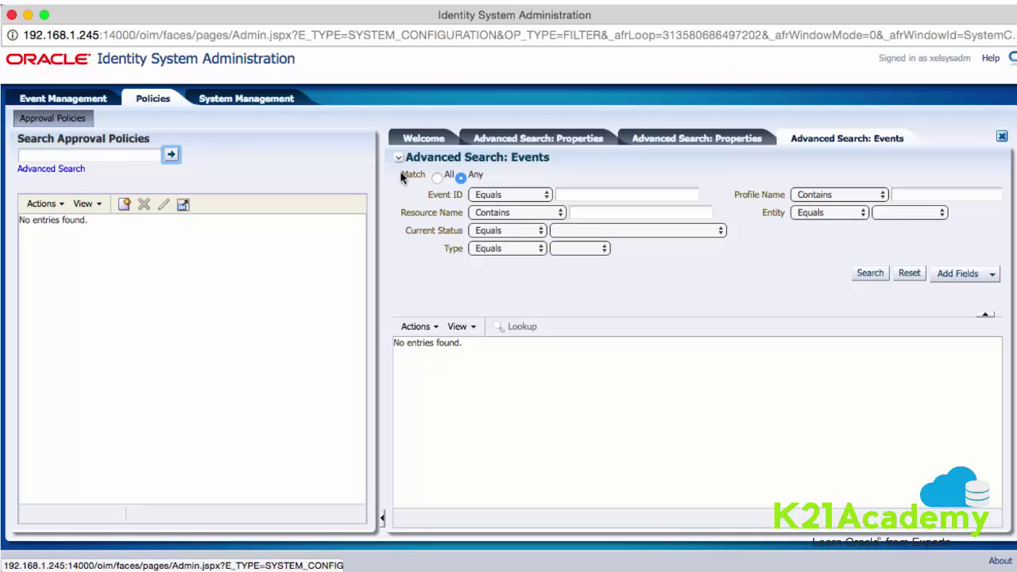
Step: Close the popup, open User under System Entities, and dismiss the sandbox-required warning
{"action": "left_click", "coordinate": [11, 16]}
{"action": "scroll", "coordinate": [132, 379], "scroll_direction": "down", "scroll_amount": 1}
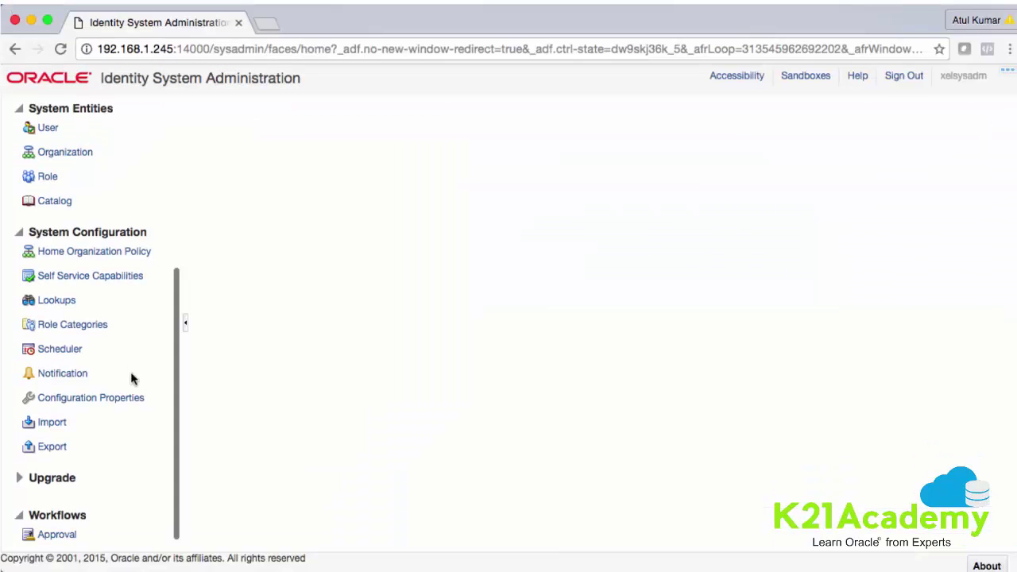
{"action": "scroll", "coordinate": [132, 379], "scroll_direction": "up", "scroll_amount": 5}
{"action": "scroll", "coordinate": [132, 379], "scroll_direction": "up", "scroll_amount": 1}
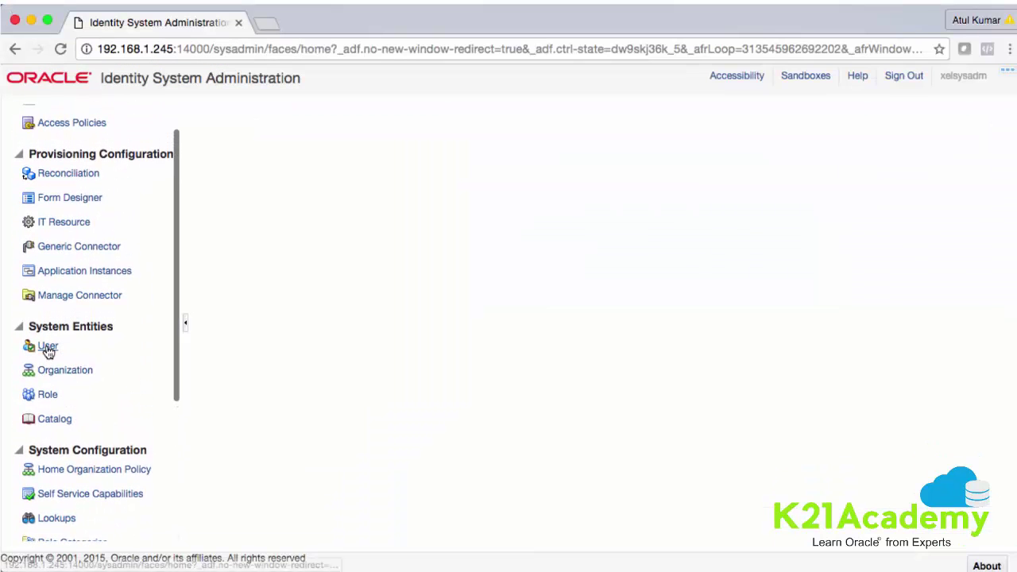
{"action": "left_click", "coordinate": [46, 347]}
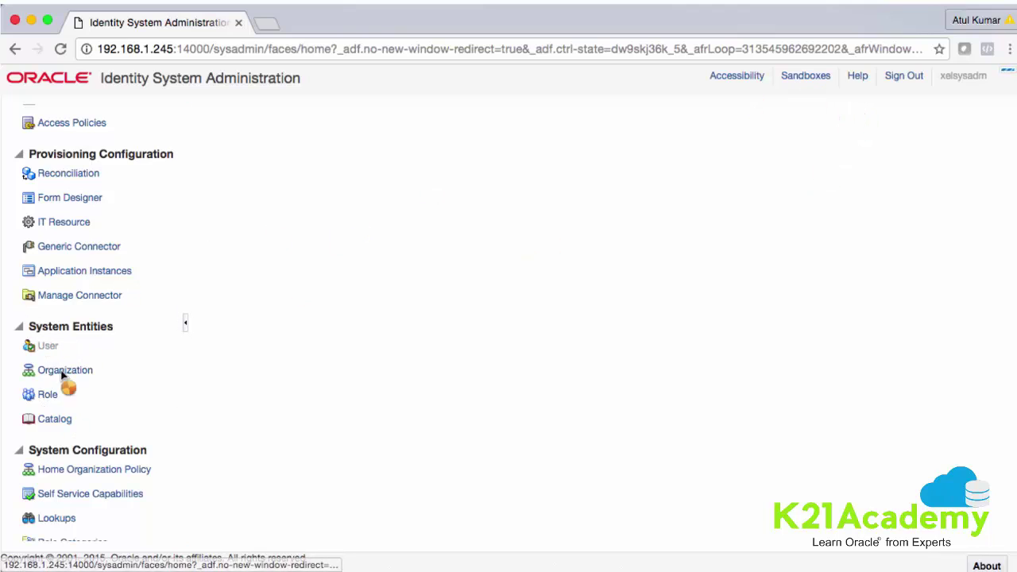
{"action": "scroll", "coordinate": [27, 355], "scroll_direction": "up", "scroll_amount": 2}
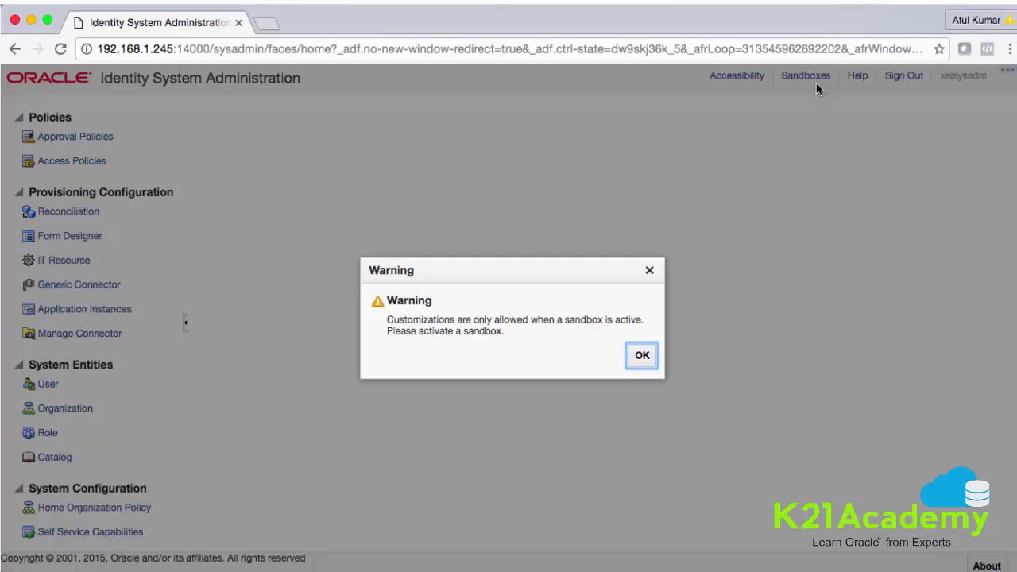
{"action": "left_click", "coordinate": [642, 355]}
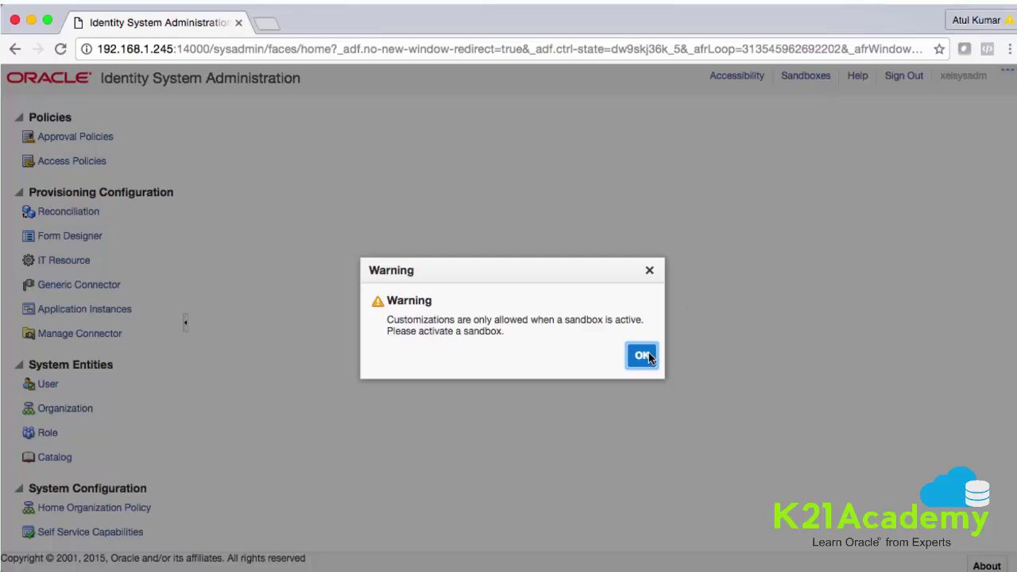